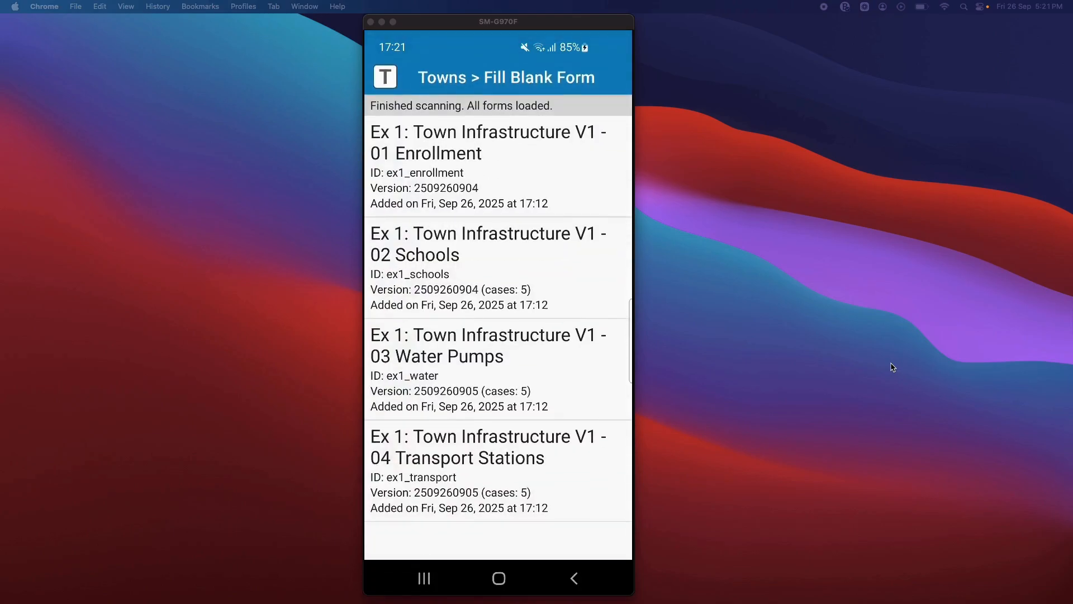
# - Fill in the 01 Enrollment form with Region 2 and the town name Town B, and record the main market's GPS point
pyautogui.click(522, 179)
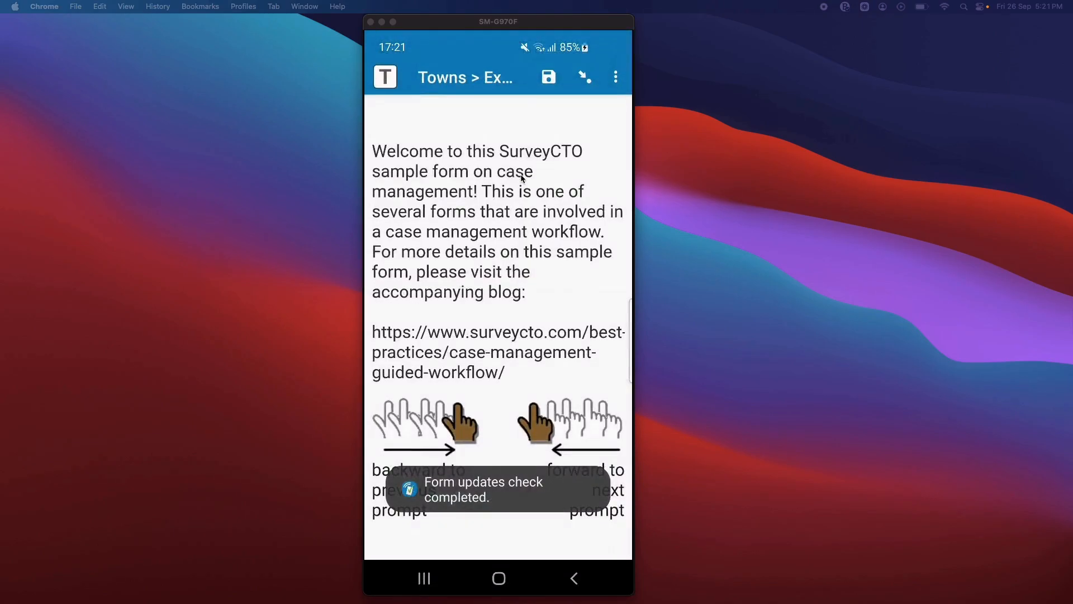
pyautogui.hscroll(3, 521, 178)
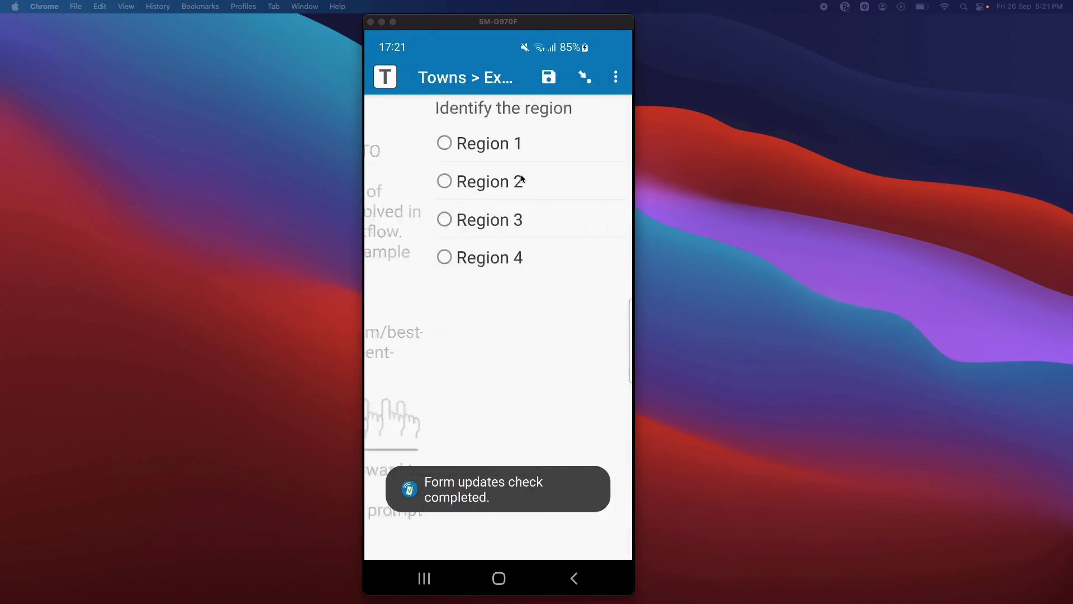
pyautogui.click(521, 179)
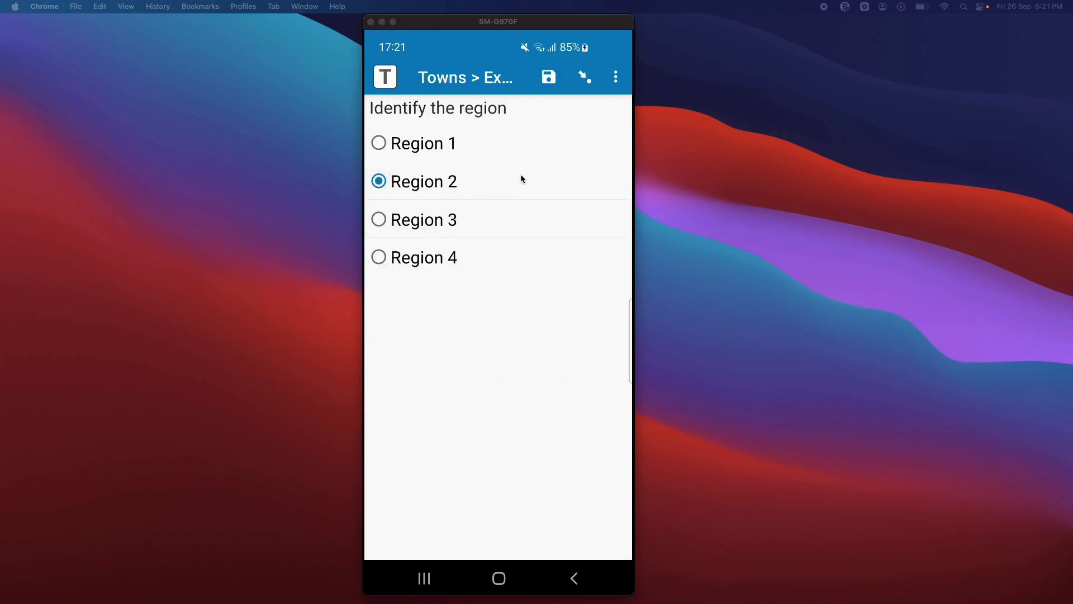
pyautogui.hscroll(3, 521, 178)
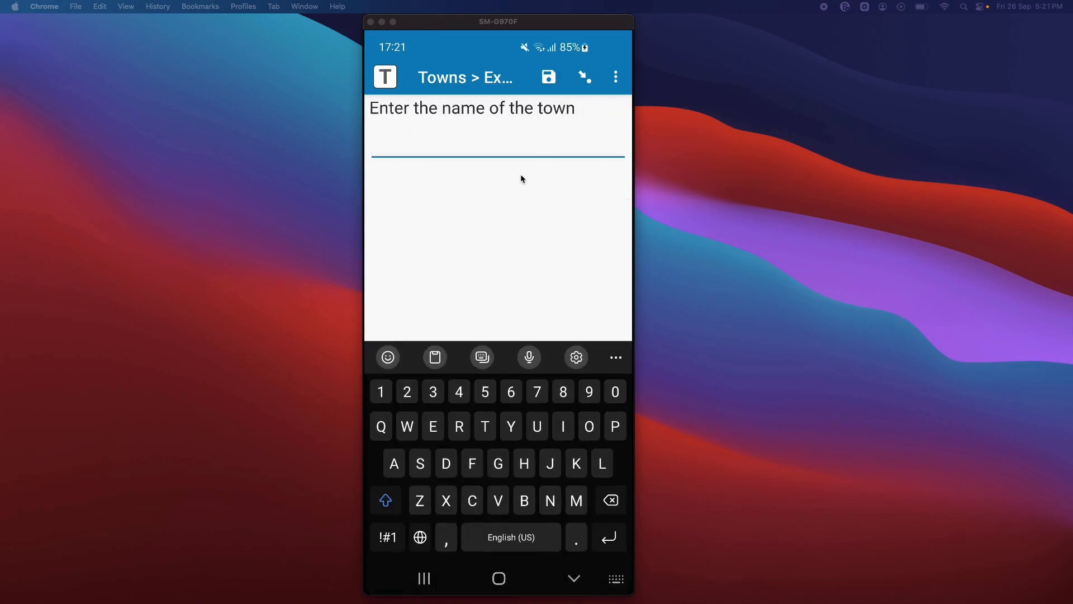
pyautogui.write('Town')
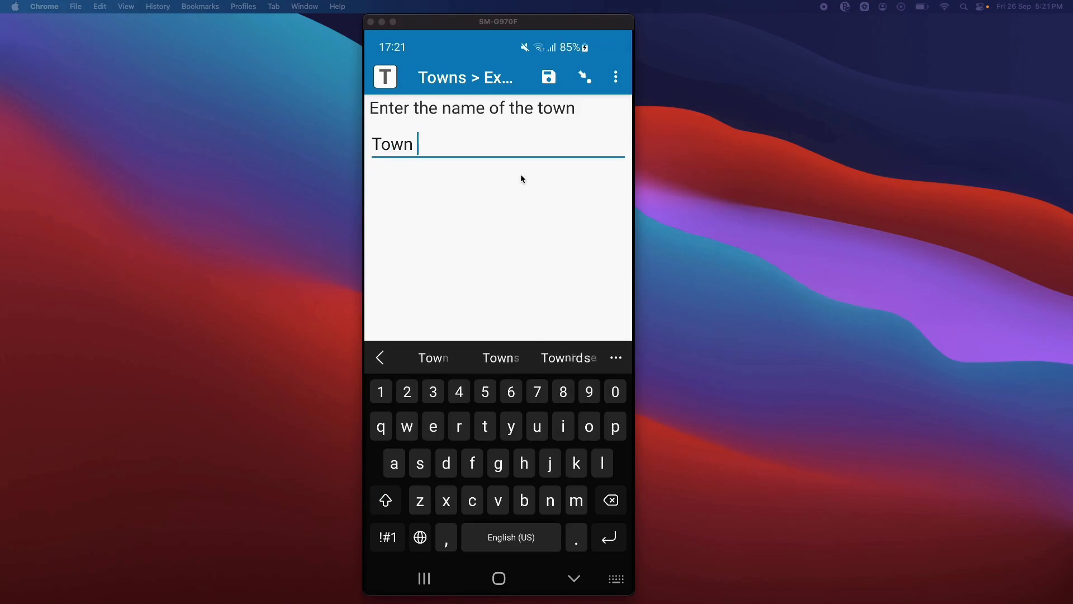
pyautogui.write(' B')
pyautogui.hscroll(3, 521, 175)
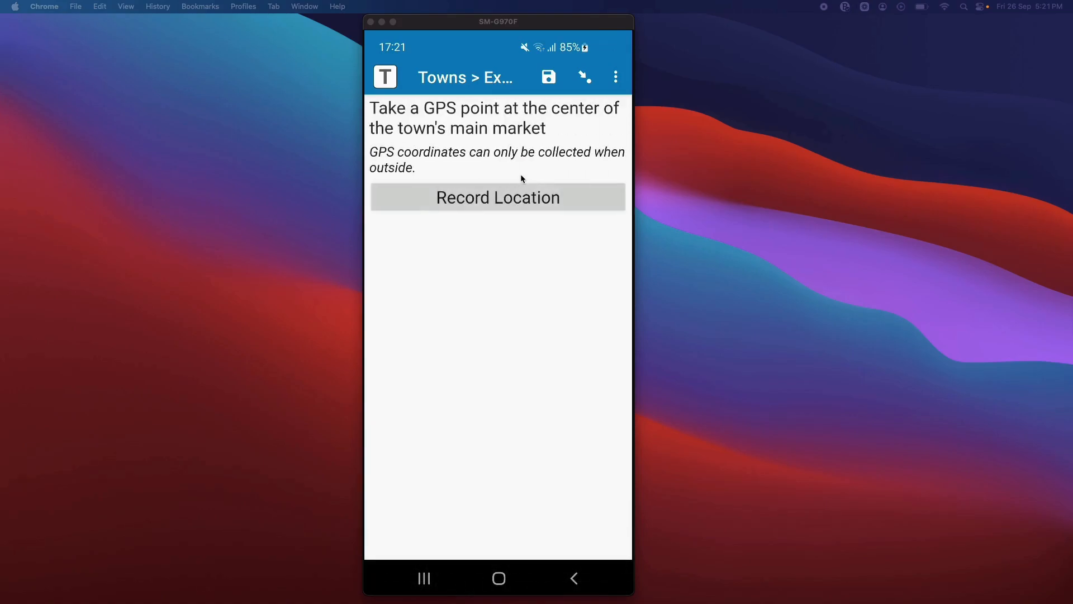
pyautogui.click(521, 178)
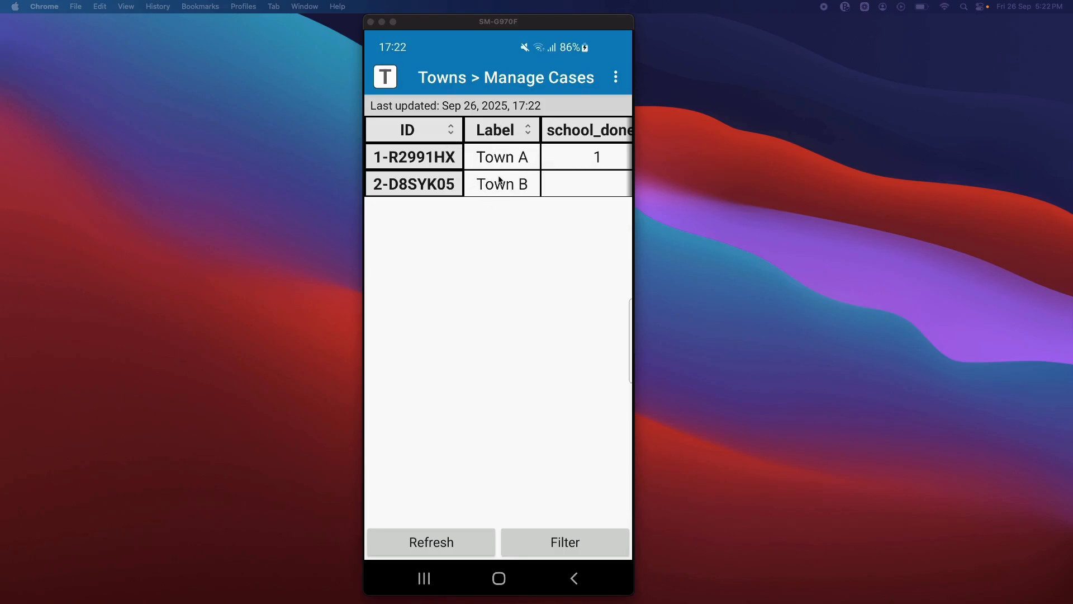
# - Review the completion columns in the case table and open the Town B case to check its available forms
pyautogui.hscroll(5, 499, 178)
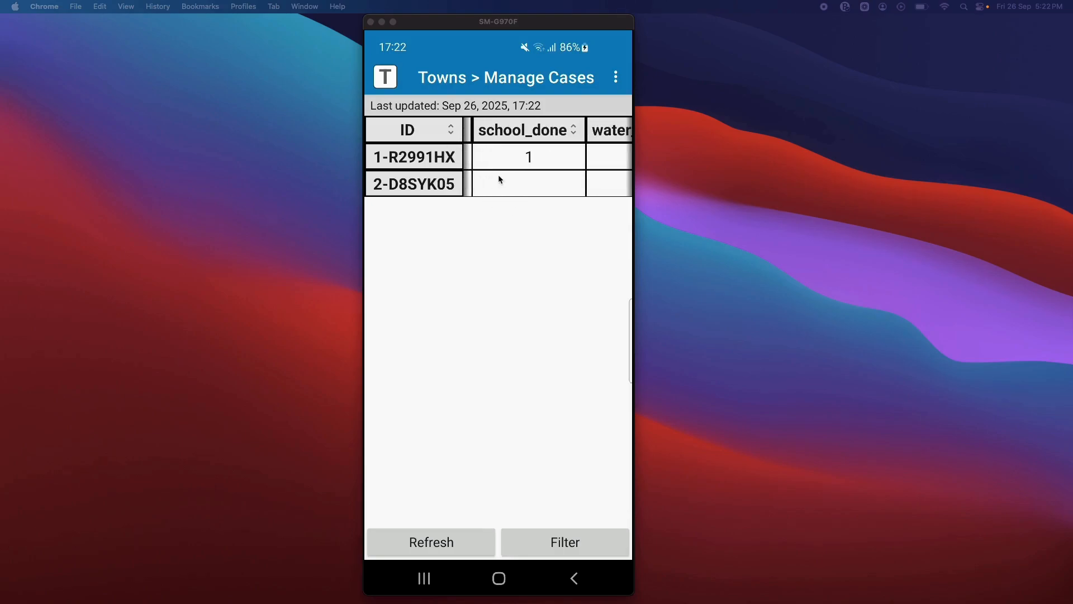
pyautogui.hscroll(-5, 499, 178)
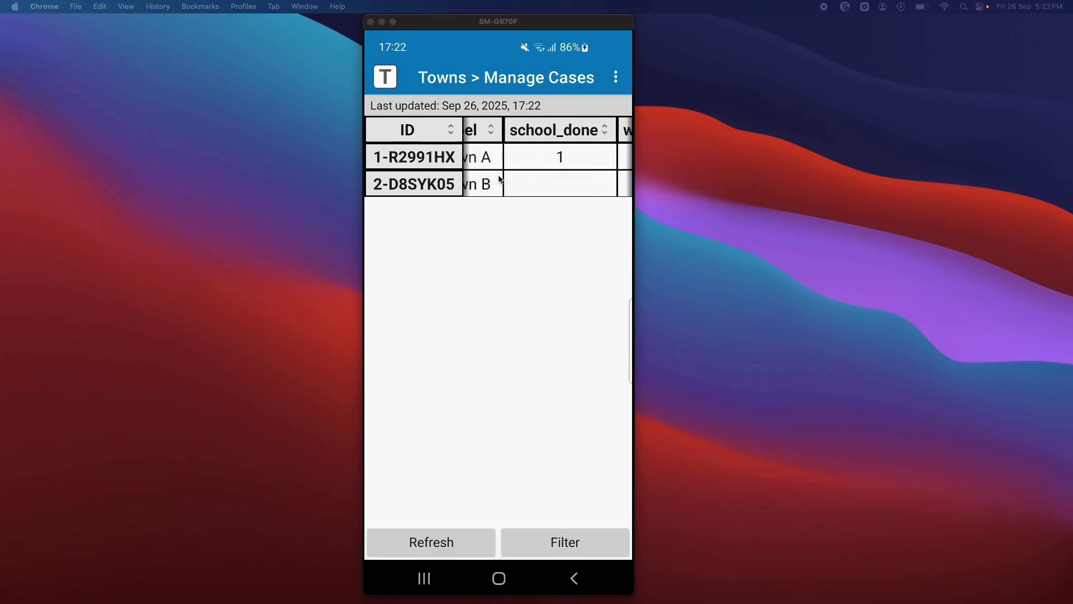
pyautogui.hscroll(-2, 499, 178)
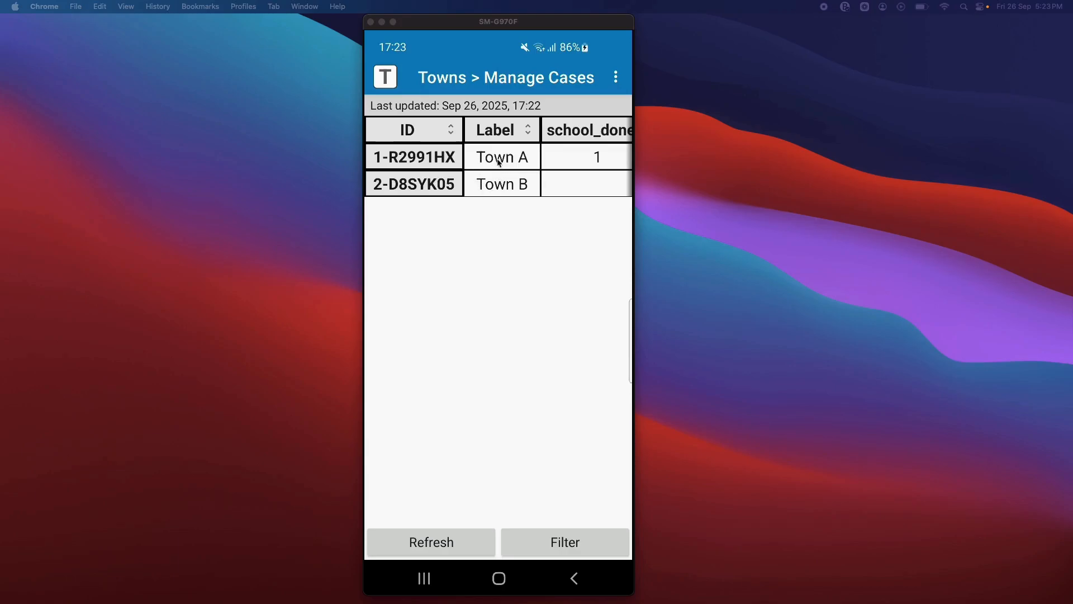
pyautogui.click(496, 189)
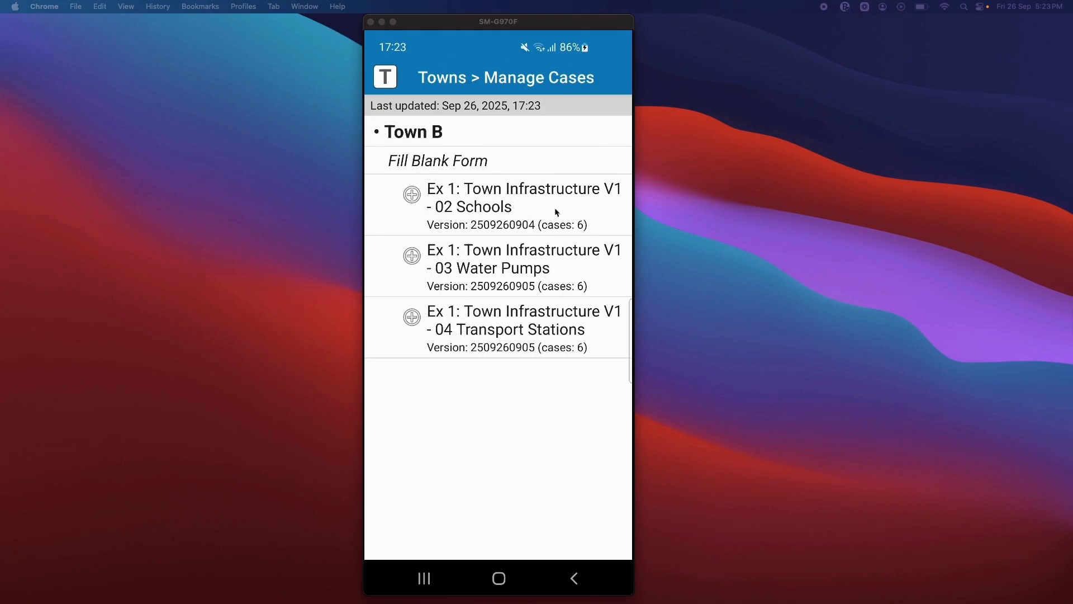
pyautogui.click(573, 577)
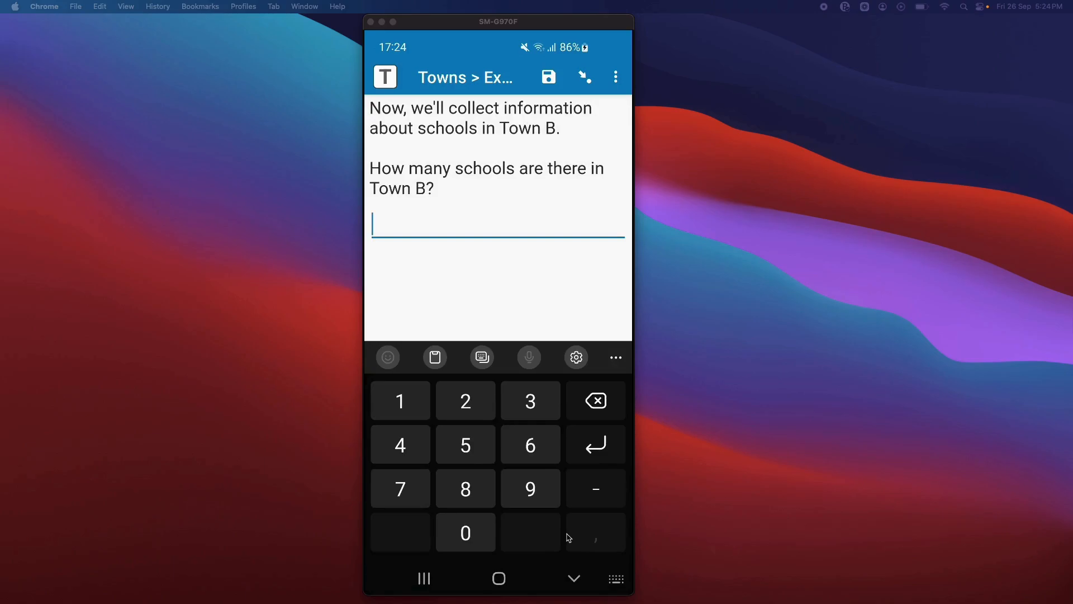
# - Enter 2 schools for Town B and fill in School 1 with 100-500 students, type Nursery/creche and a GPS point
pyautogui.write('2')
pyautogui.press('Return')
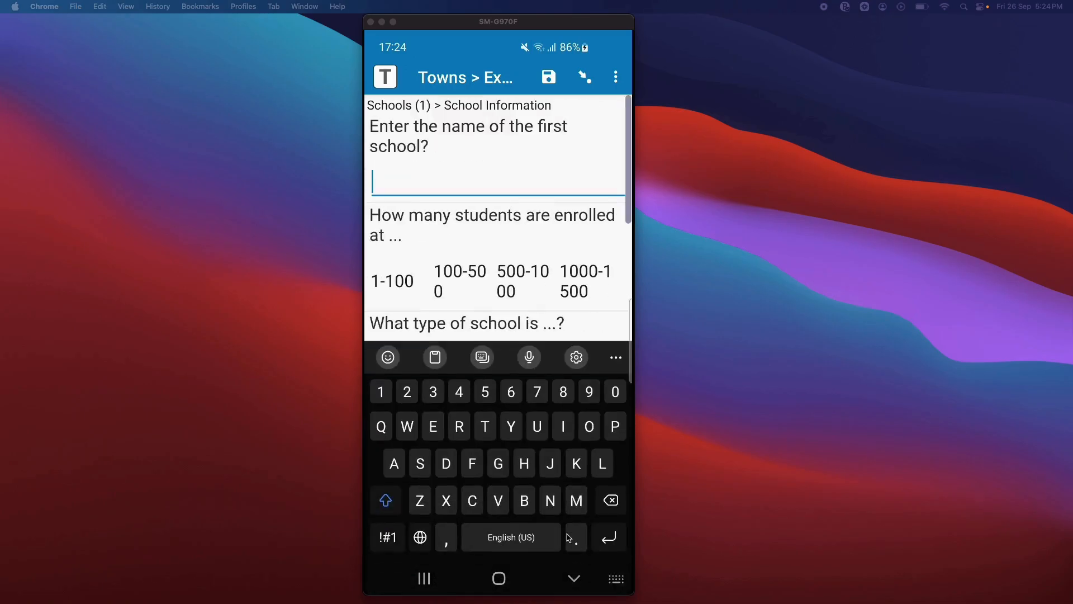
pyautogui.write('Sc')
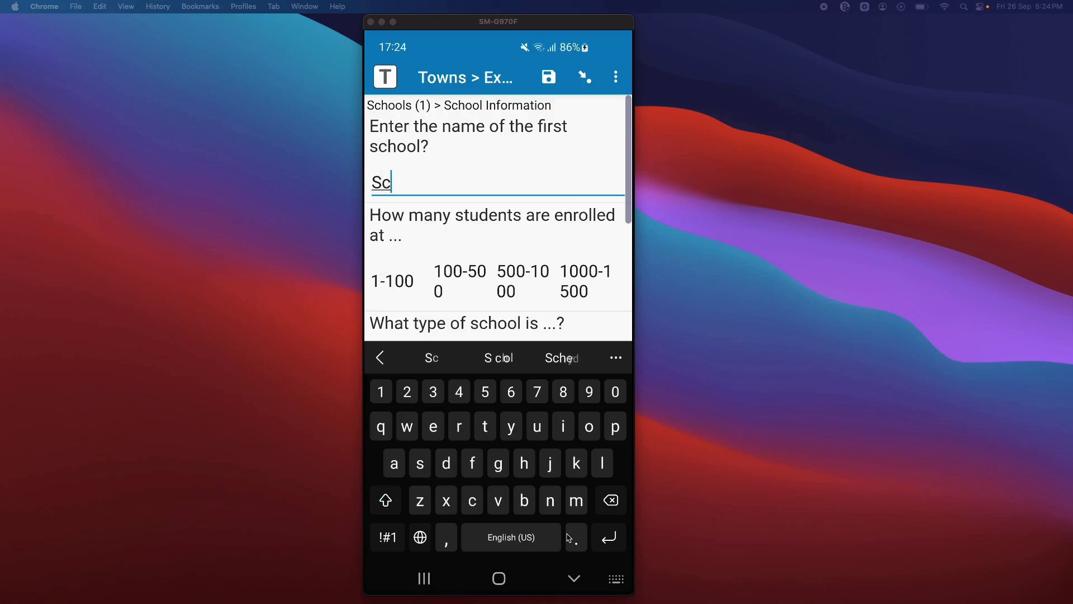
pyautogui.write('hool 1')
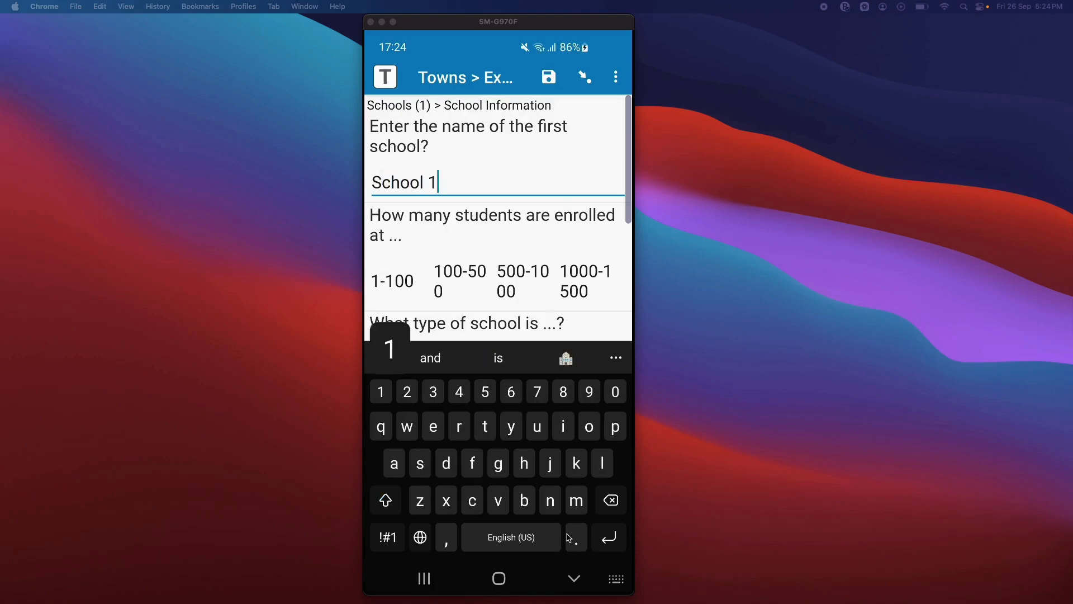
pyautogui.click(456, 279)
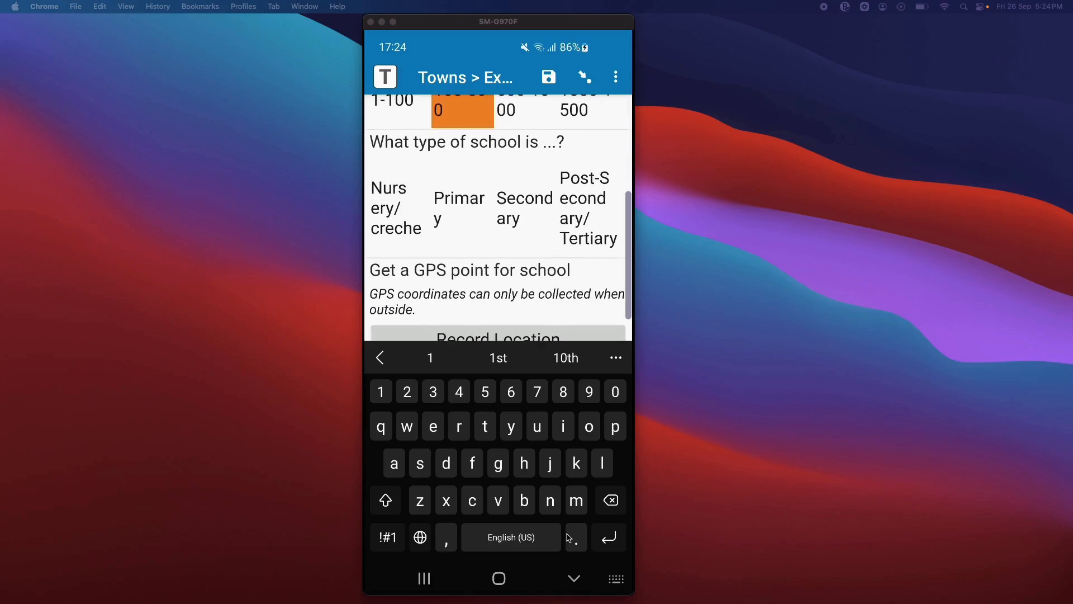
pyautogui.click(398, 208)
pyautogui.scroll(-1, 498, 223)
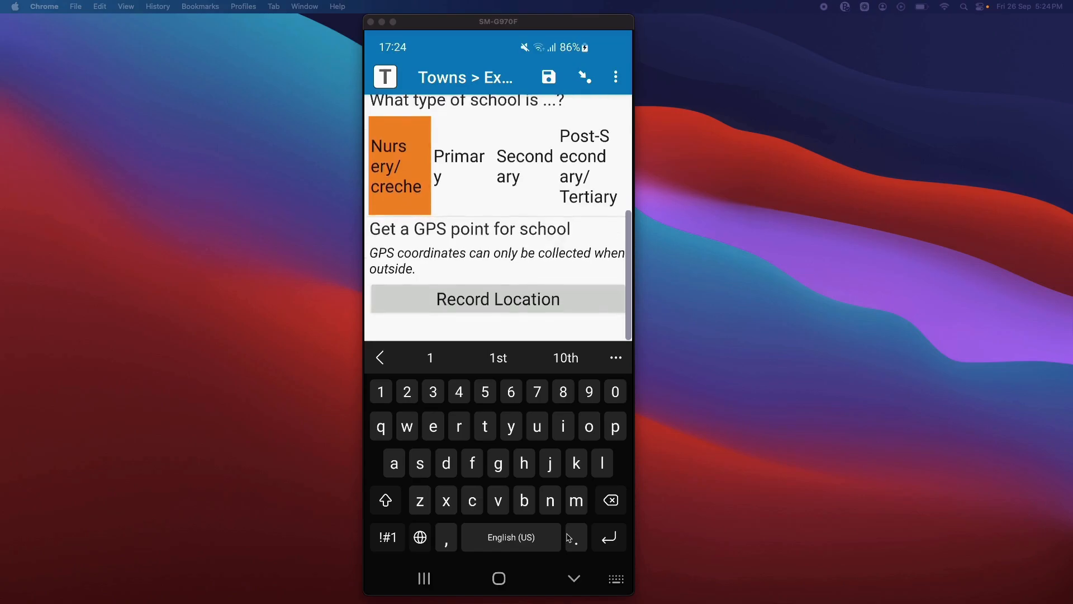
pyautogui.click(498, 304)
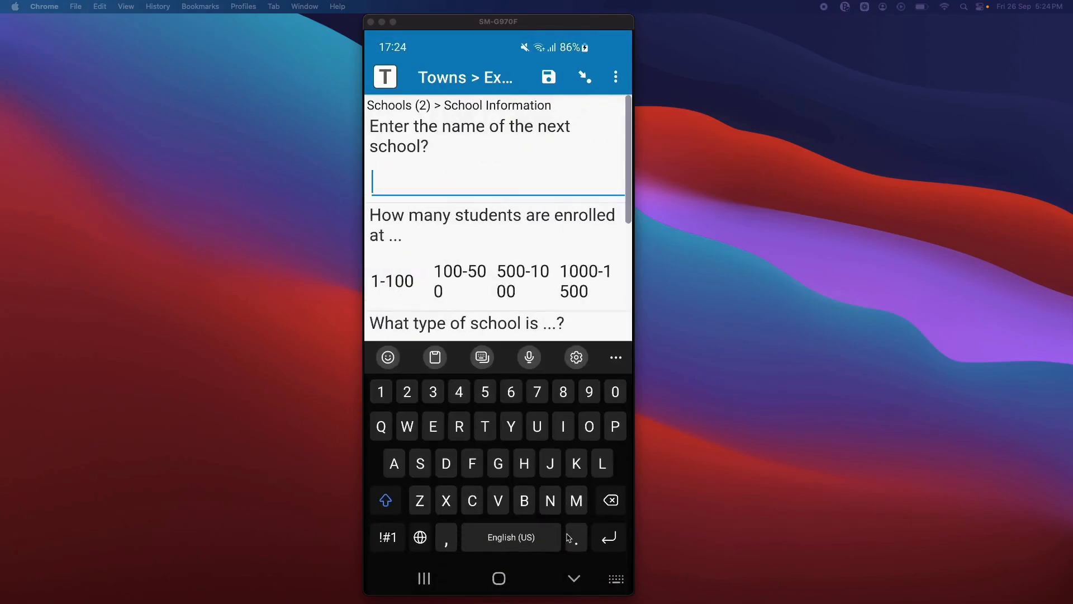
# - Name the second school School 2 and set its enrolled students to 100-500
pyautogui.write('Sch')
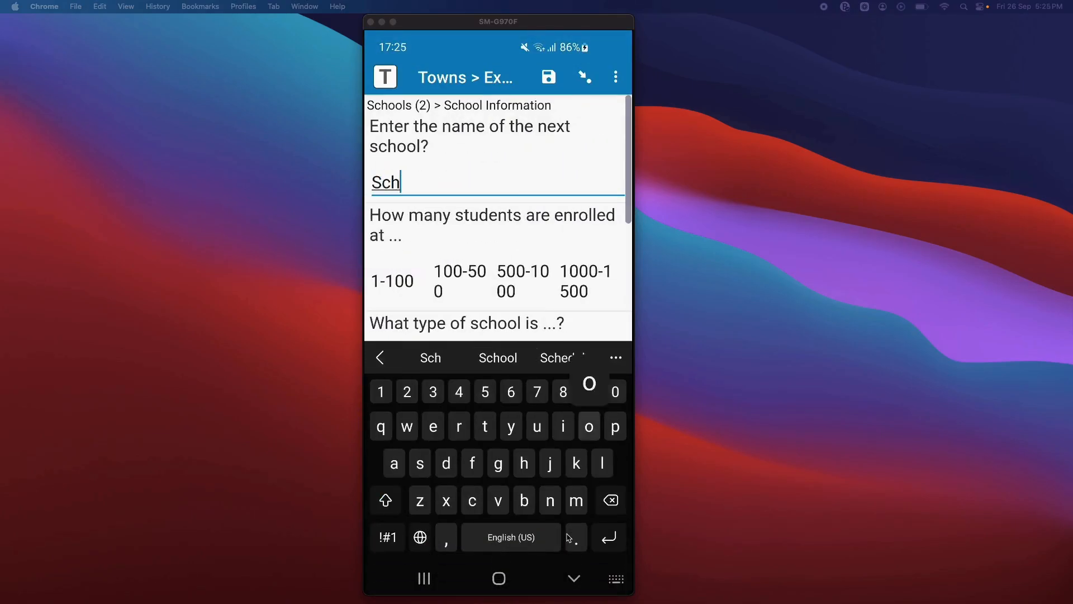
pyautogui.write('ool 2')
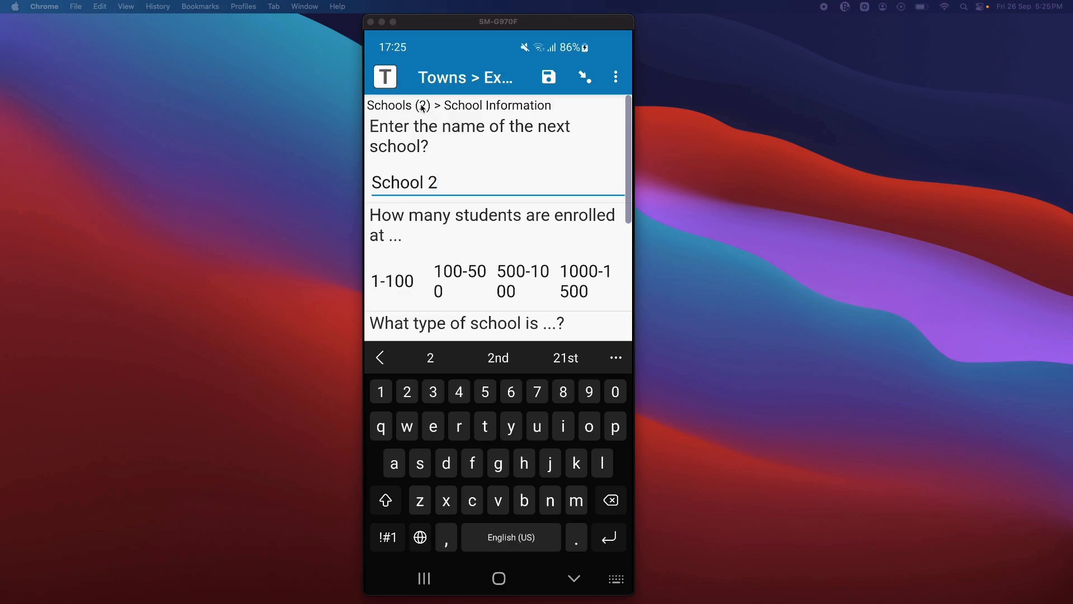
pyautogui.scroll(-1, 422, 108)
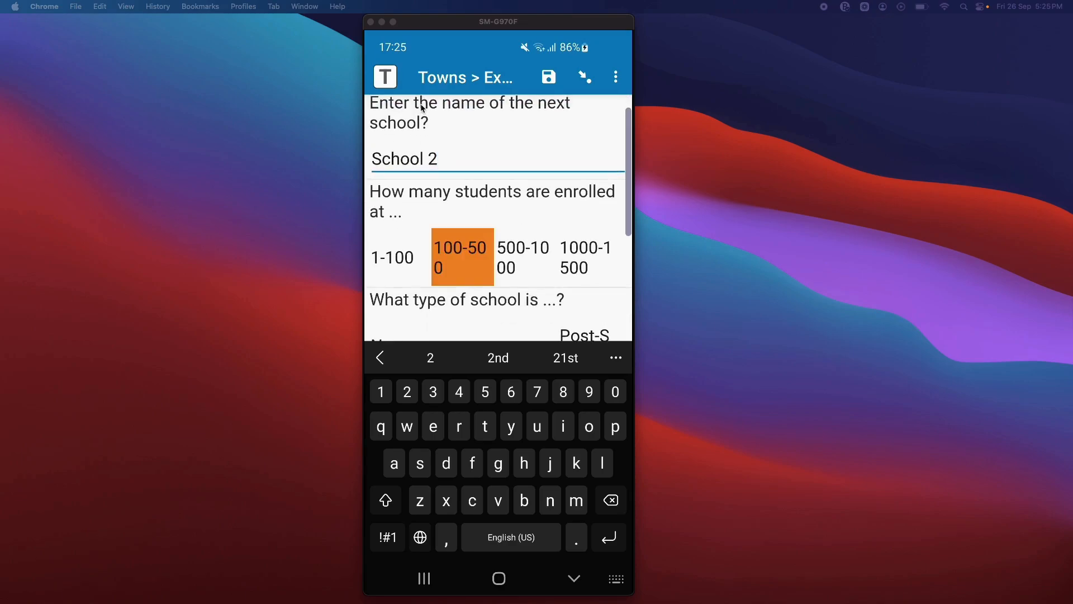
pyautogui.scroll(-2, 422, 108)
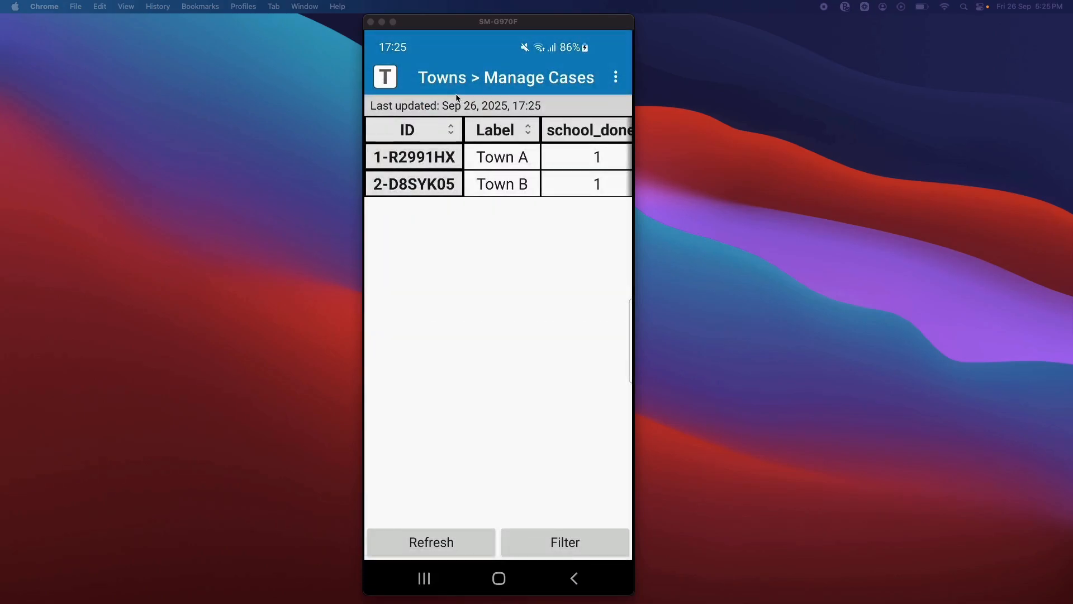
# - Check the school_done and water_done columns for both towns, and open the Town B case to view its remaining forms
pyautogui.hscroll(2, 456, 98)
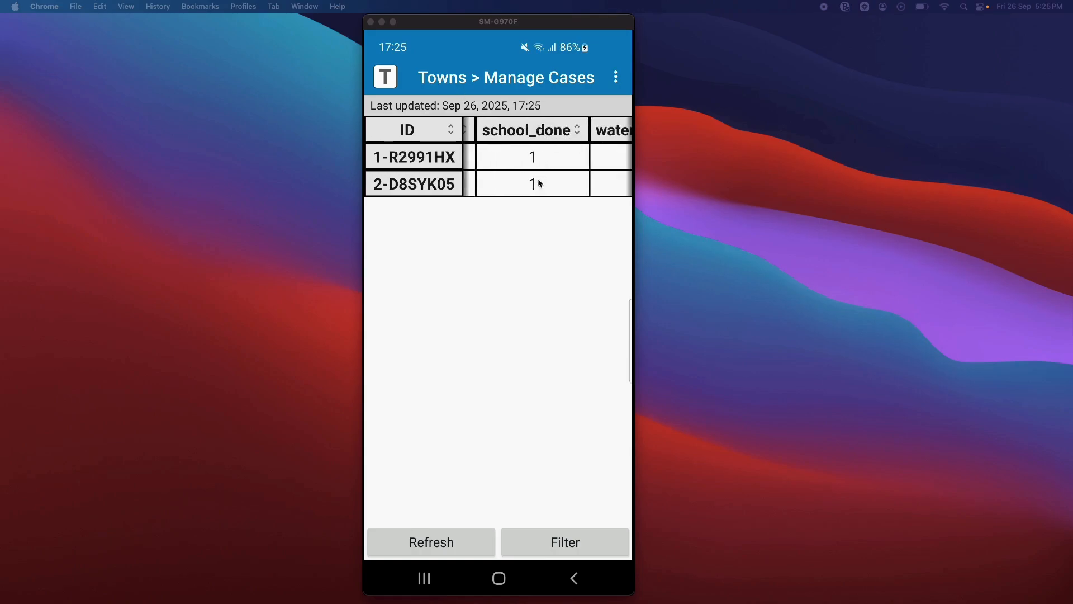
pyautogui.hscroll(3, 540, 183)
pyautogui.hscroll(-3, 540, 183)
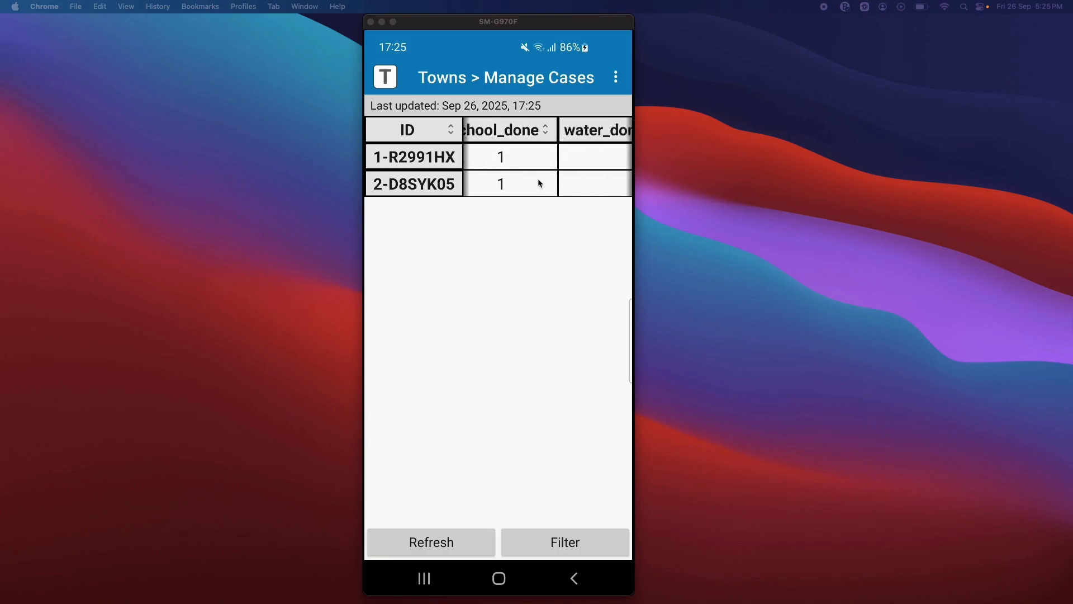
pyautogui.hscroll(-2, 540, 183)
pyautogui.hscroll(2, 540, 184)
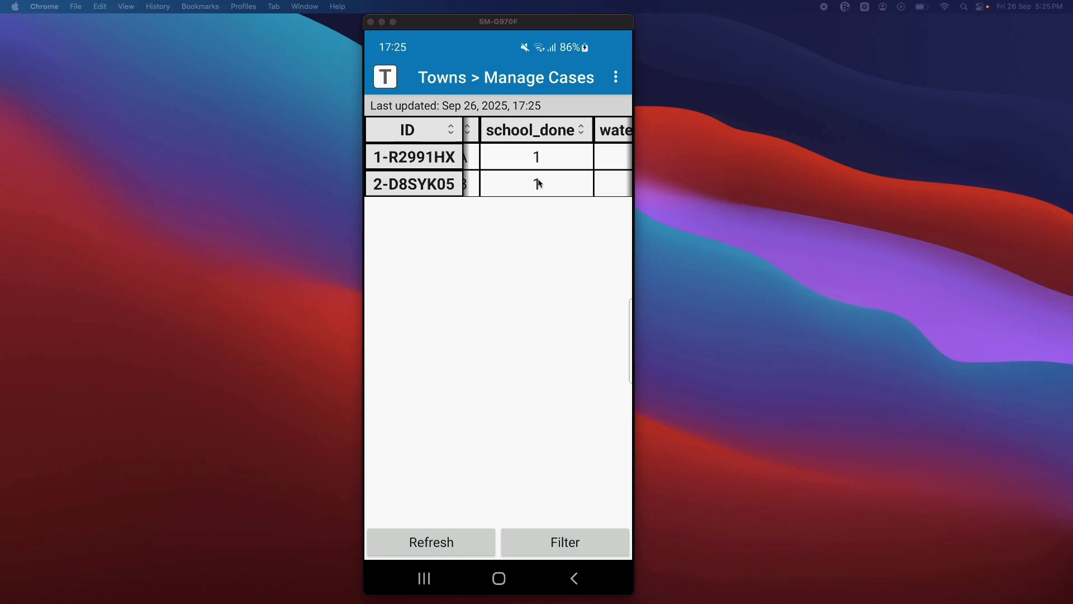
pyautogui.click(540, 183)
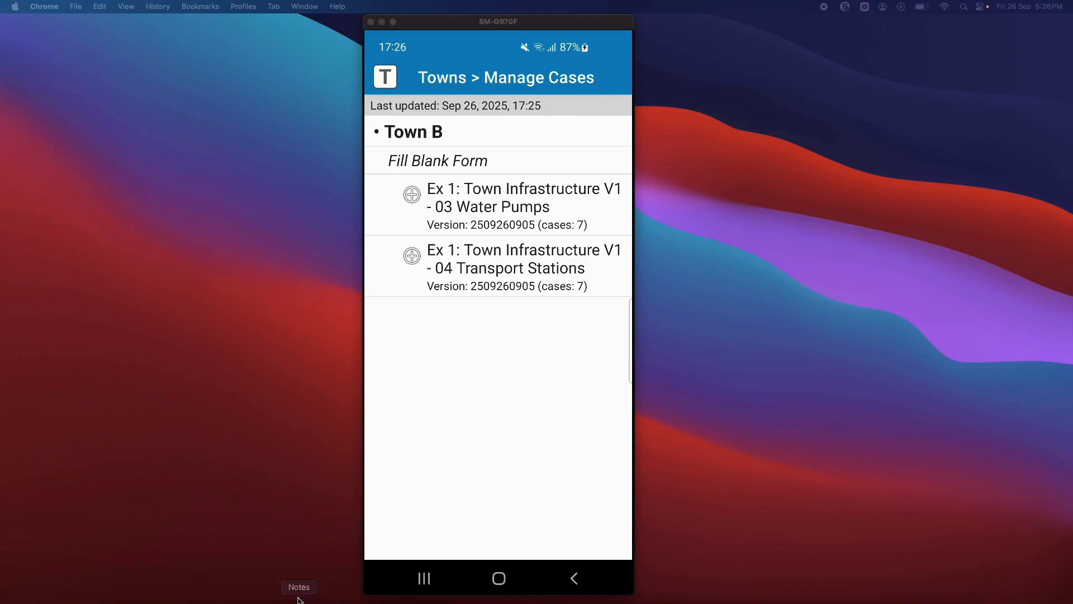
# - Switch to the Chrome window with the SurveyCTO Design page, make it full screen and reload the page
pyautogui.moveTo(273, 602)
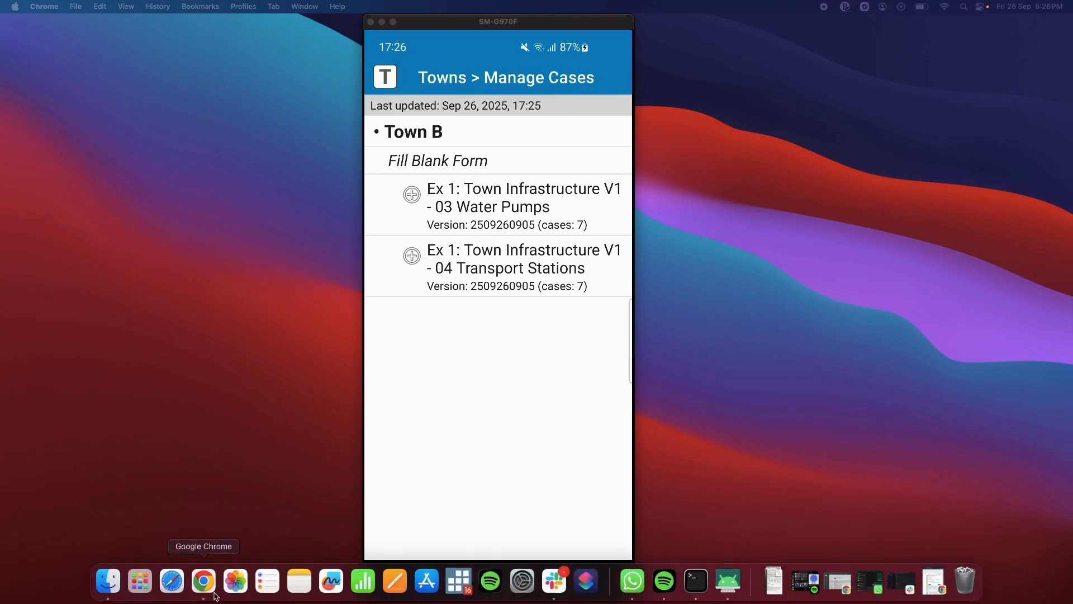
pyautogui.rightClick(208, 592)
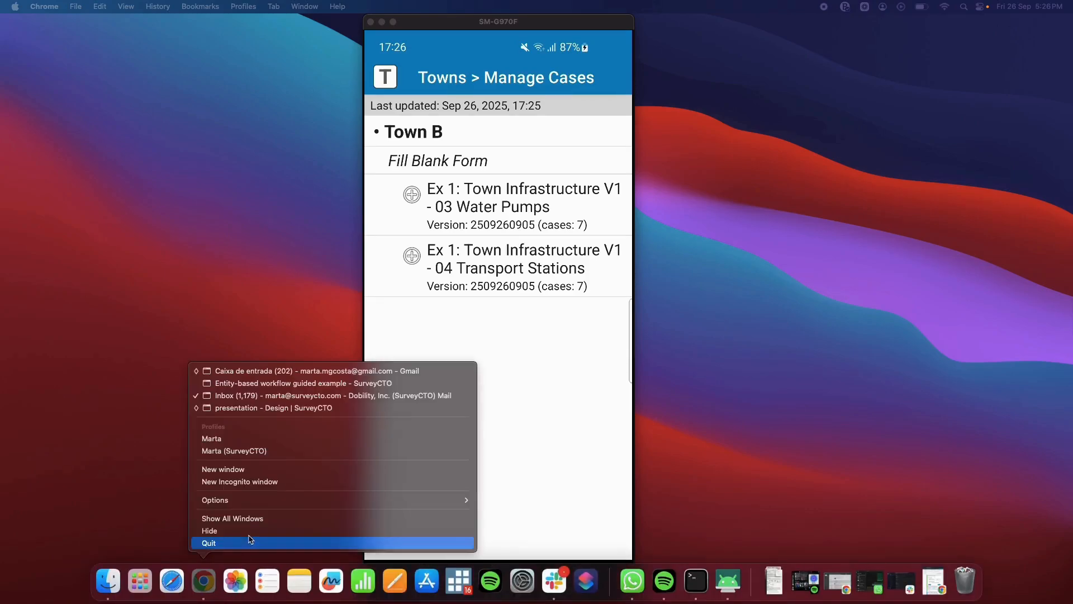
pyautogui.click(253, 408)
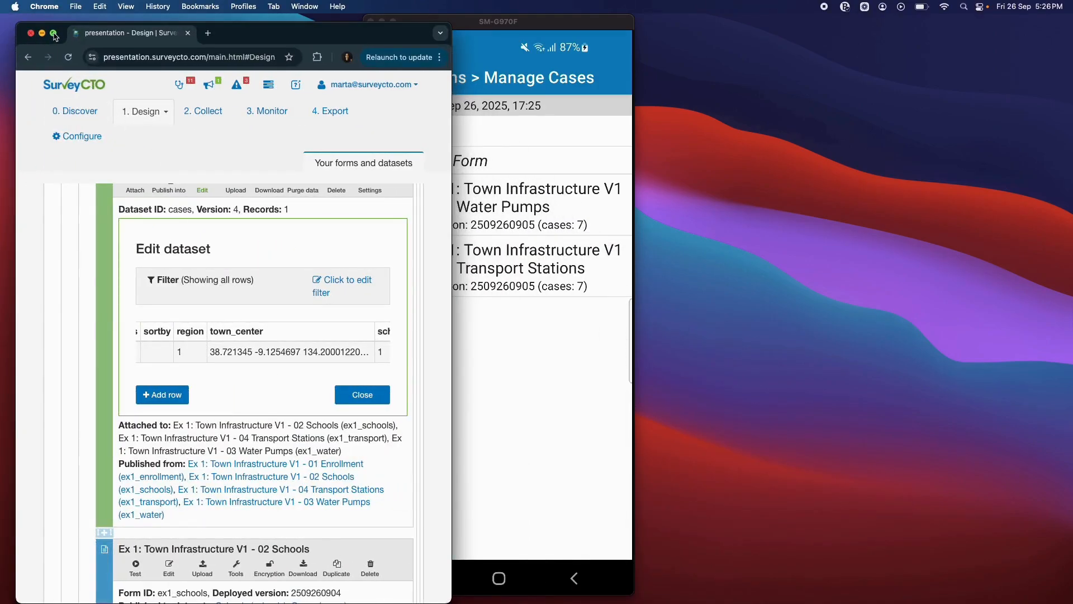
pyautogui.click(53, 33)
pyautogui.click(58, 38)
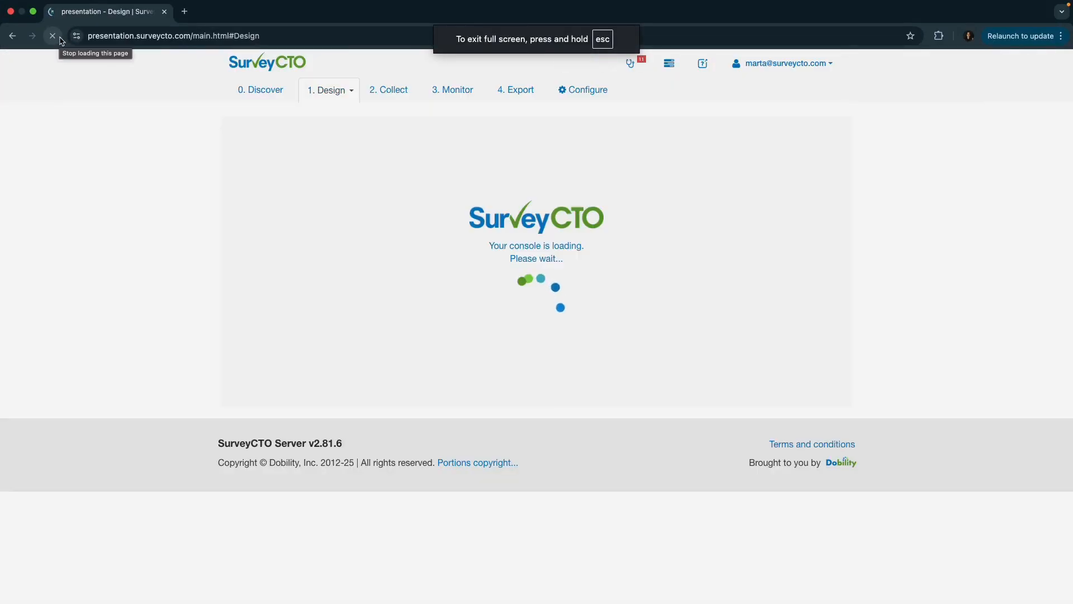
# - Collapse the CATI group and examine the forms and datasets in the Town Infrastructure group
pyautogui.scroll(-12, 408, 332)
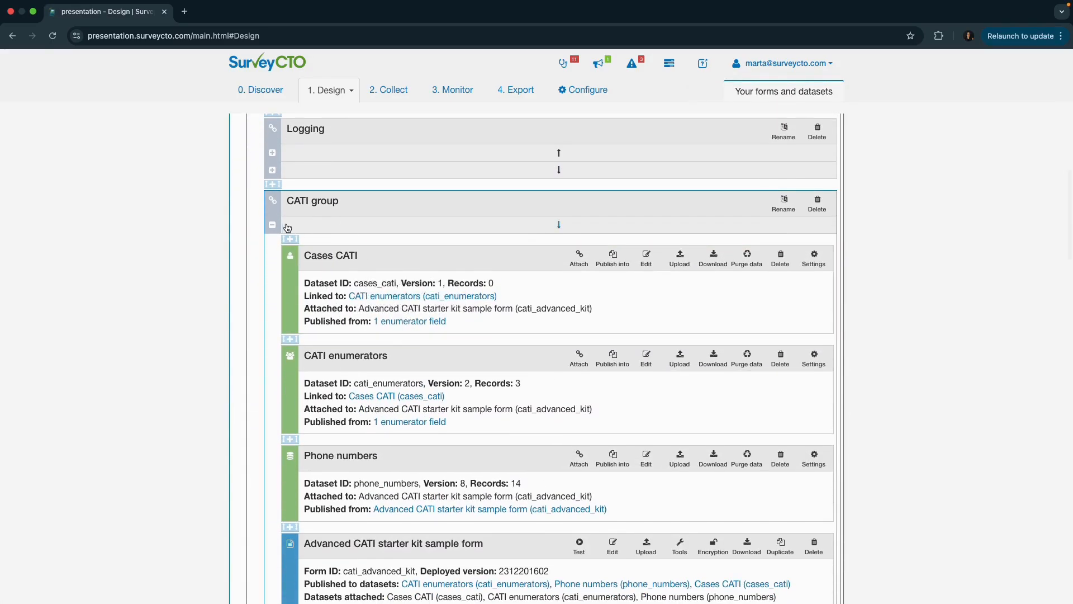
pyautogui.click(272, 224)
pyautogui.scroll(-15, 302, 311)
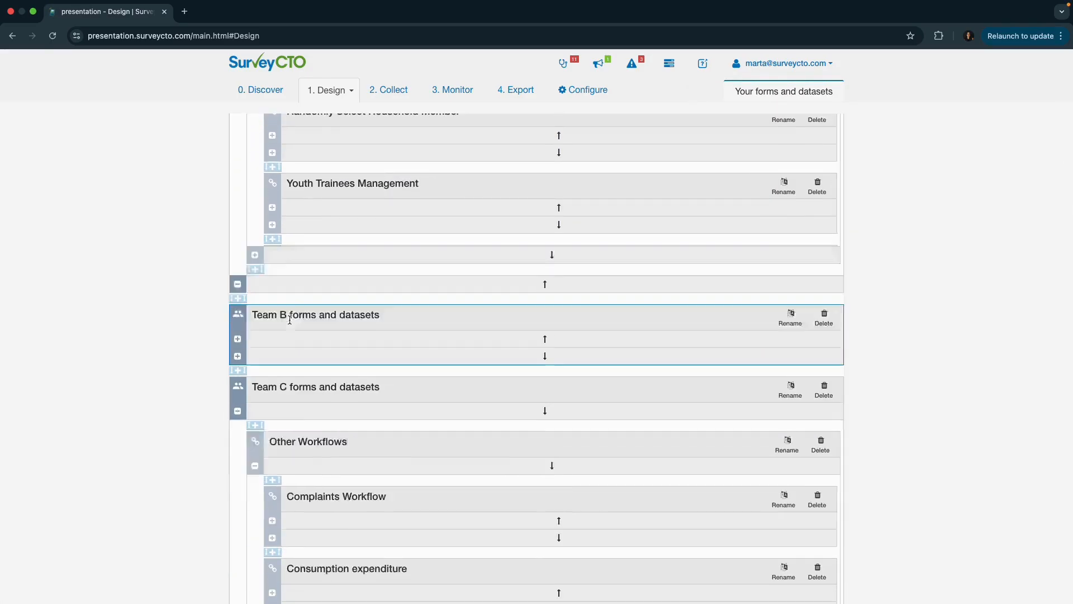
pyautogui.scroll(2, 291, 316)
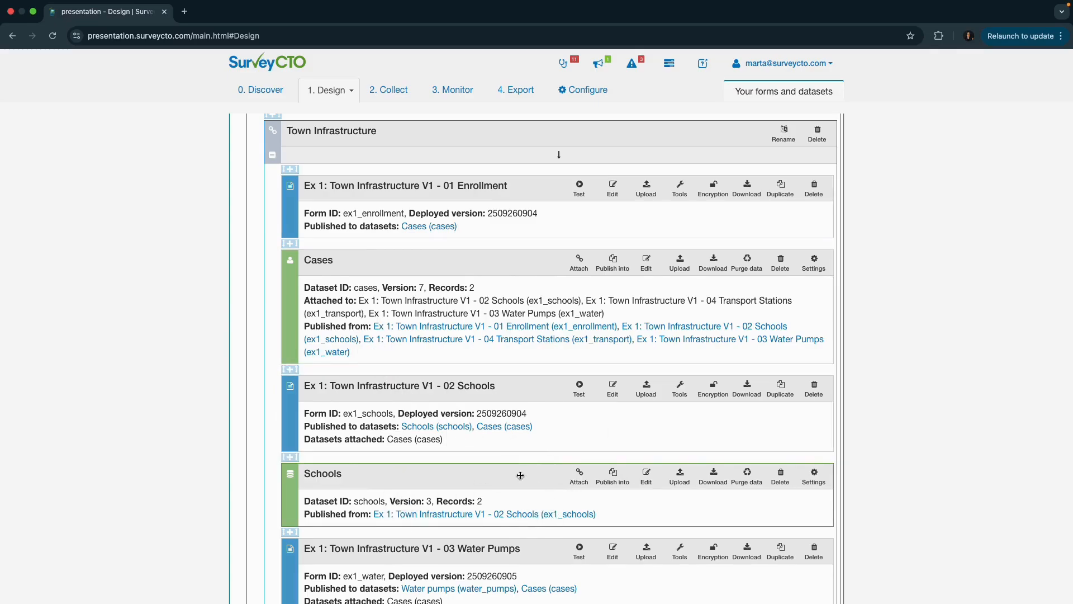
pyautogui.scroll(-4, 520, 474)
pyautogui.scroll(-2, 520, 474)
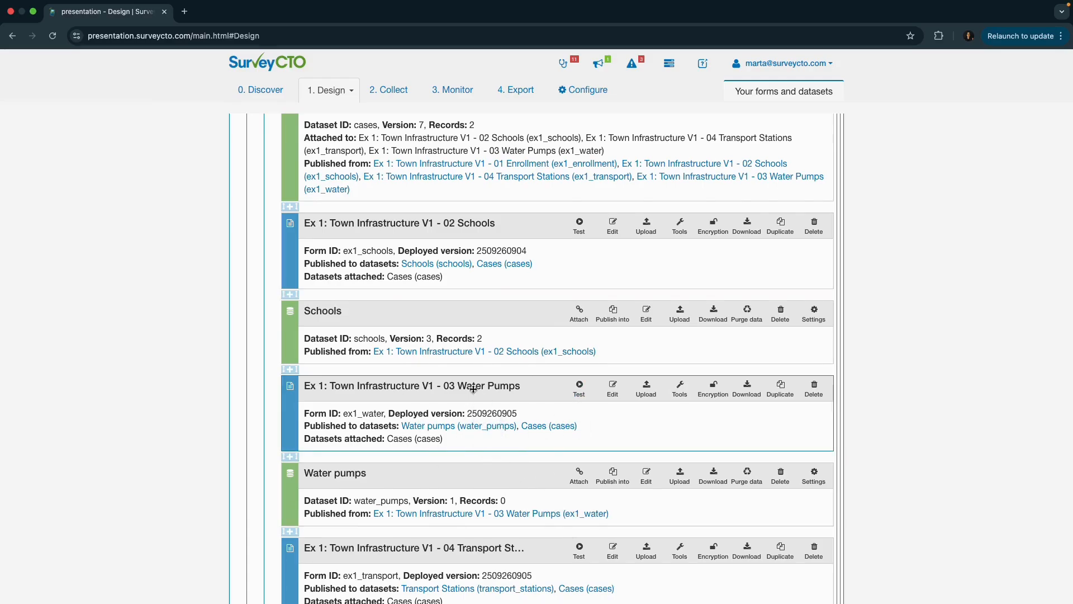
pyautogui.scroll(6, 475, 414)
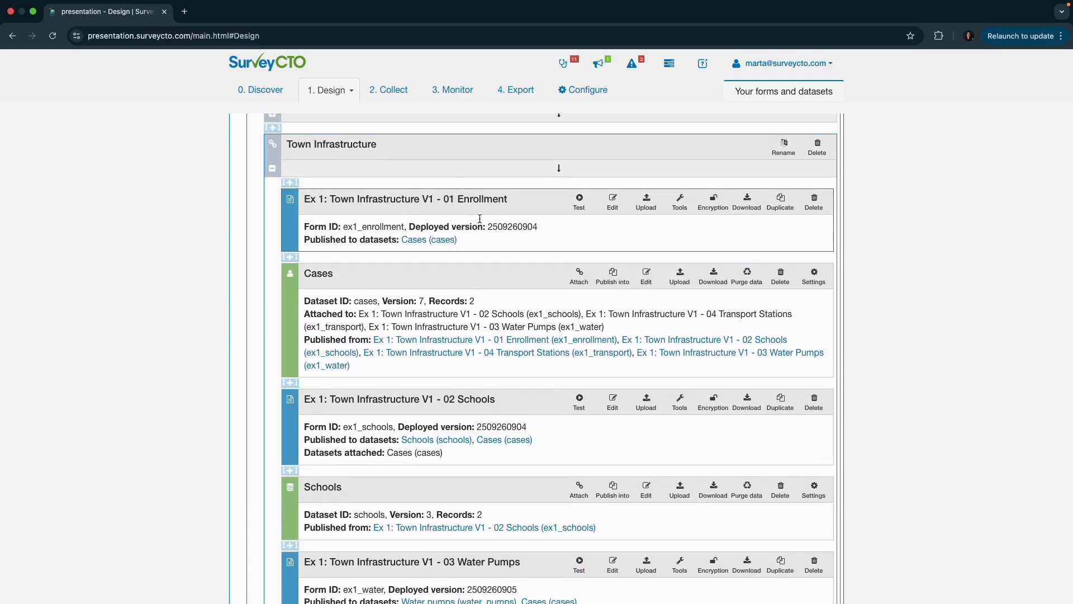
# - Review the schools, water pumps and transport stations forms in the Town Infrastructure group together with the datasets they publish to
pyautogui.scroll(-3, 452, 422)
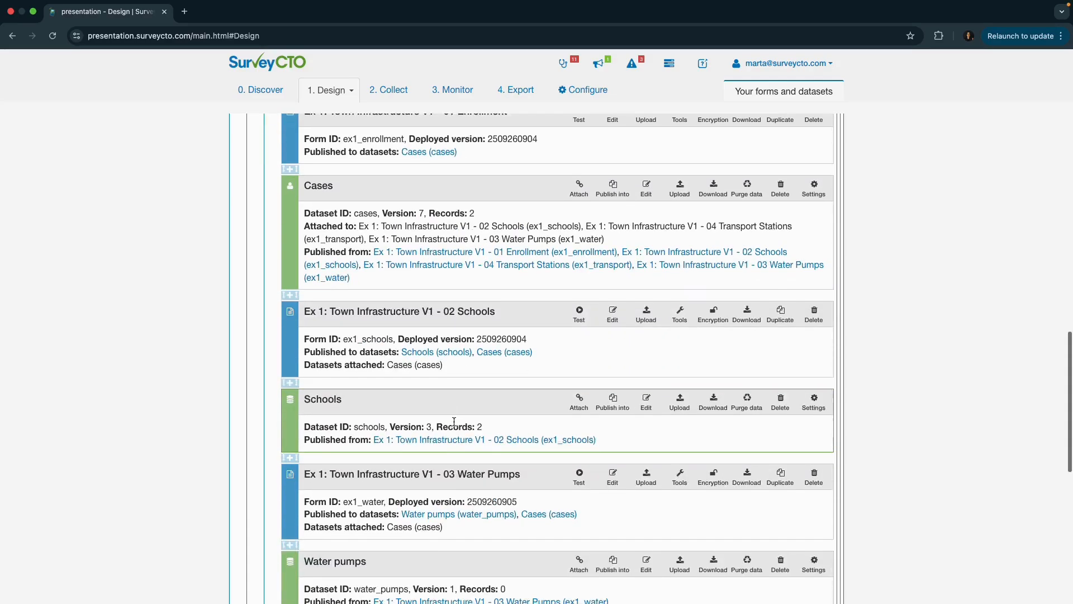
pyautogui.scroll(-5, 484, 480)
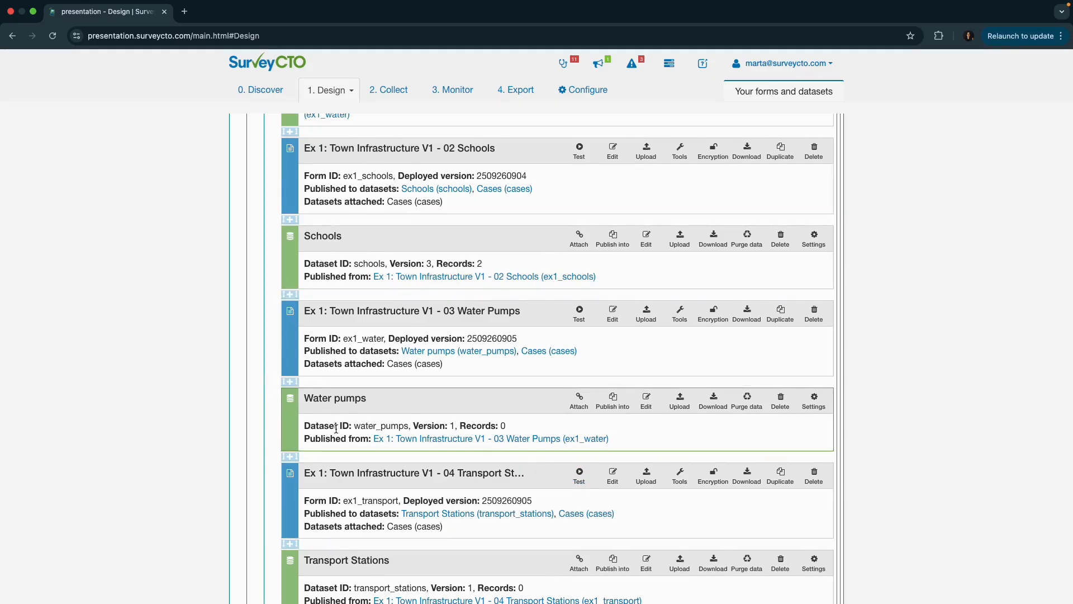
pyautogui.scroll(-3, 336, 428)
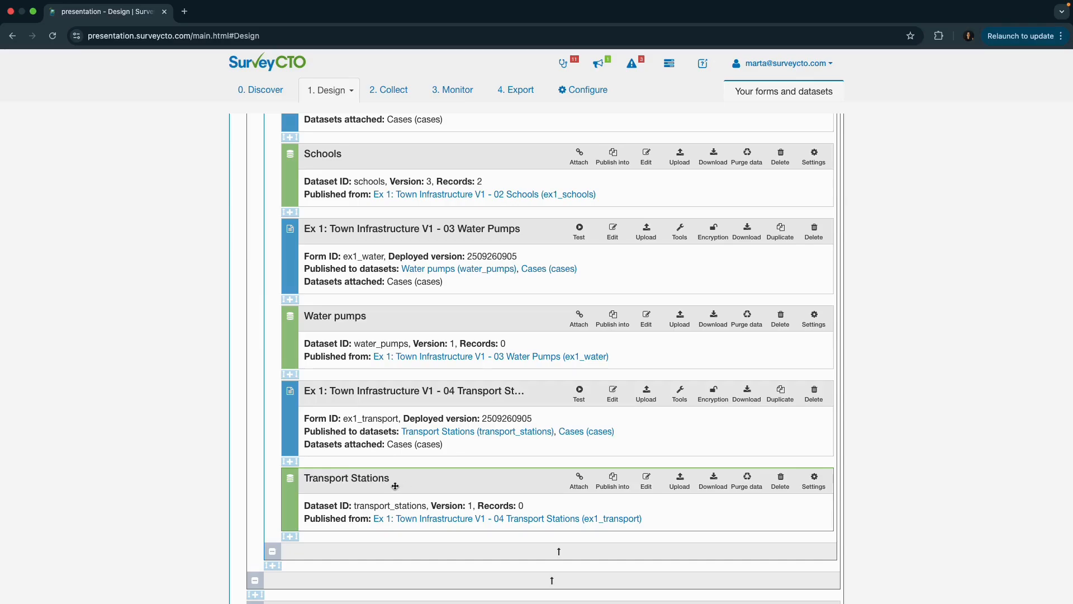
pyautogui.scroll(5, 395, 482)
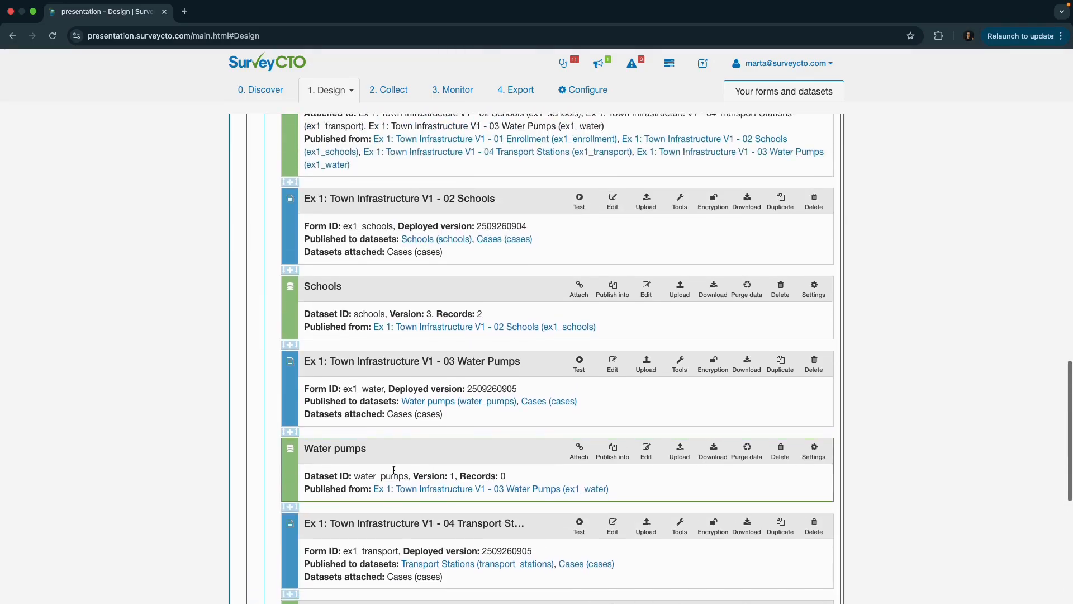
pyautogui.scroll(1, 391, 459)
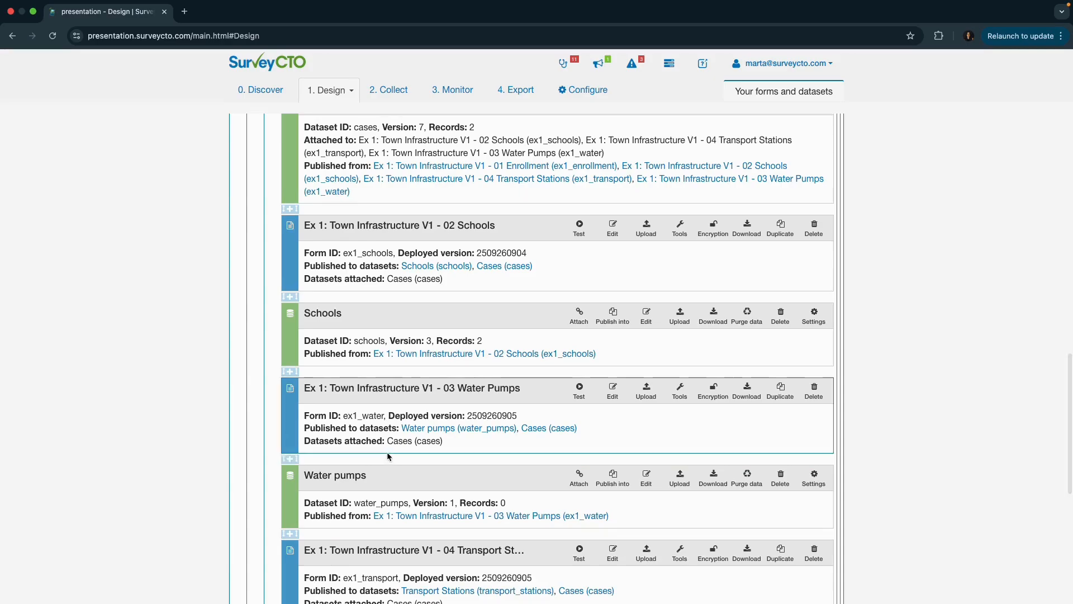
pyautogui.scroll(4, 386, 453)
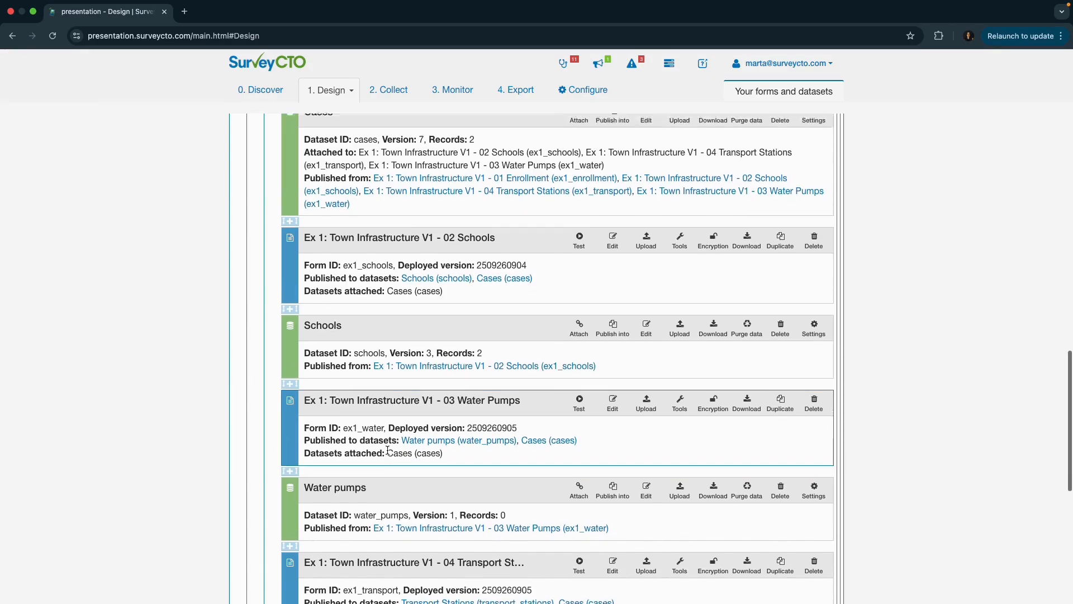
pyautogui.scroll(4, 389, 454)
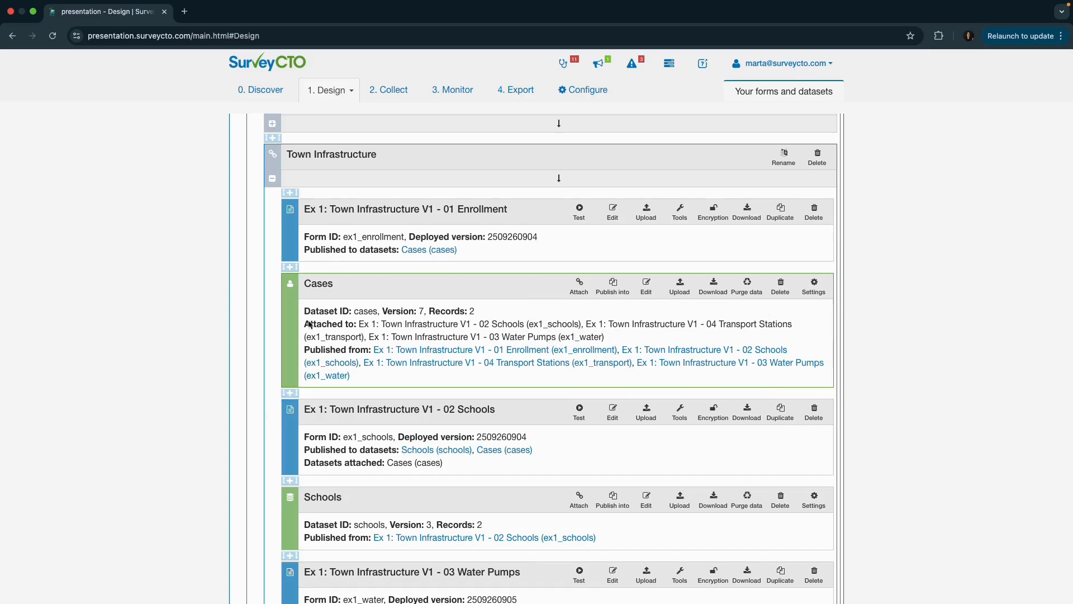
# - Open the Cases dataset for editing and examine its columns for both towns, from id and formids through transport_done
pyautogui.click(647, 286)
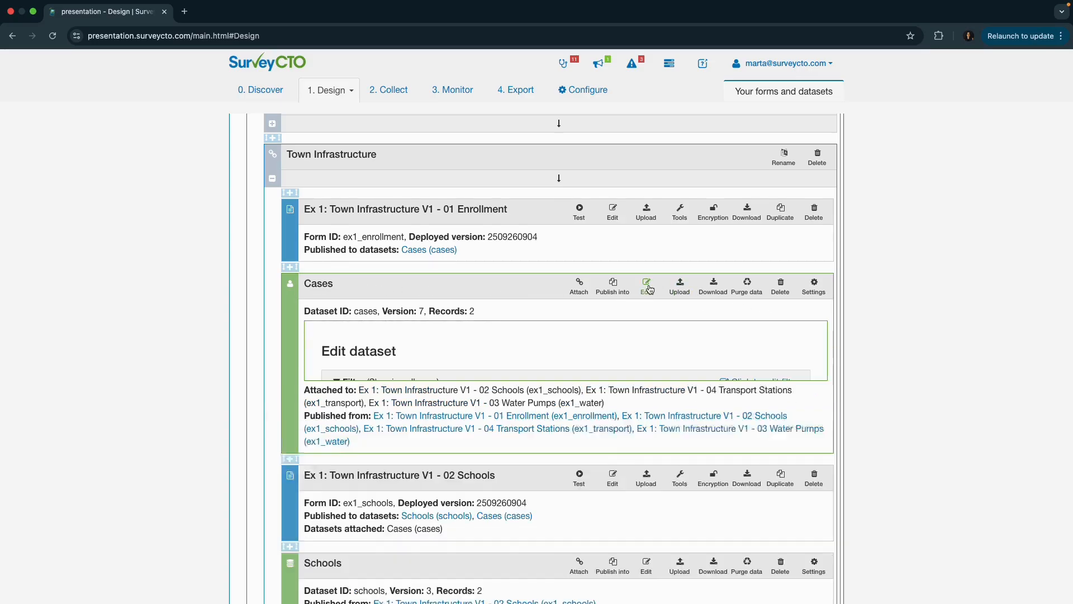
pyautogui.scroll(-2, 561, 329)
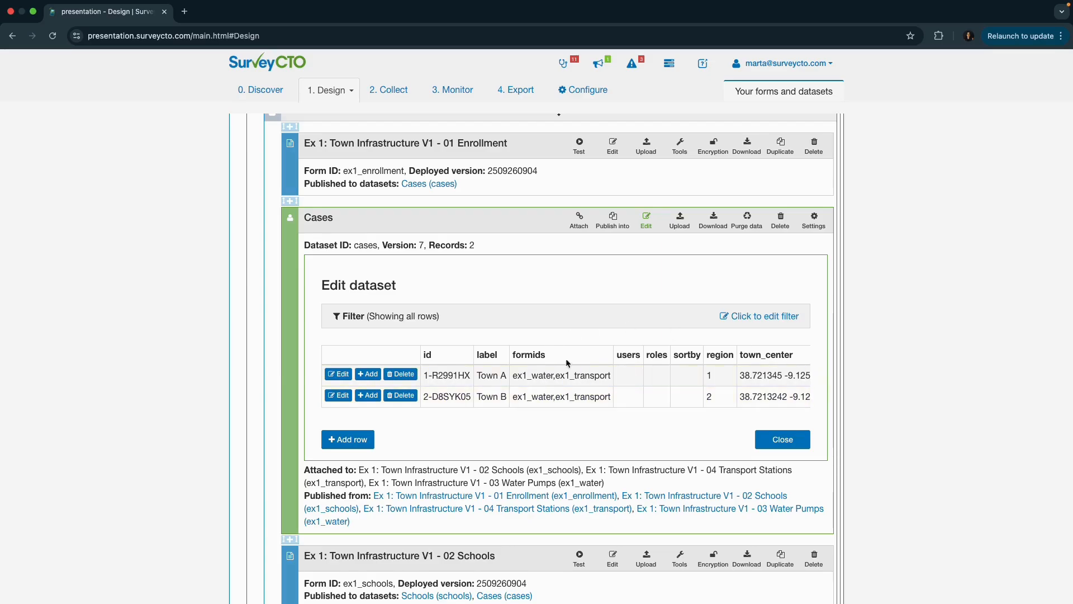
pyautogui.hscroll(5, 704, 388)
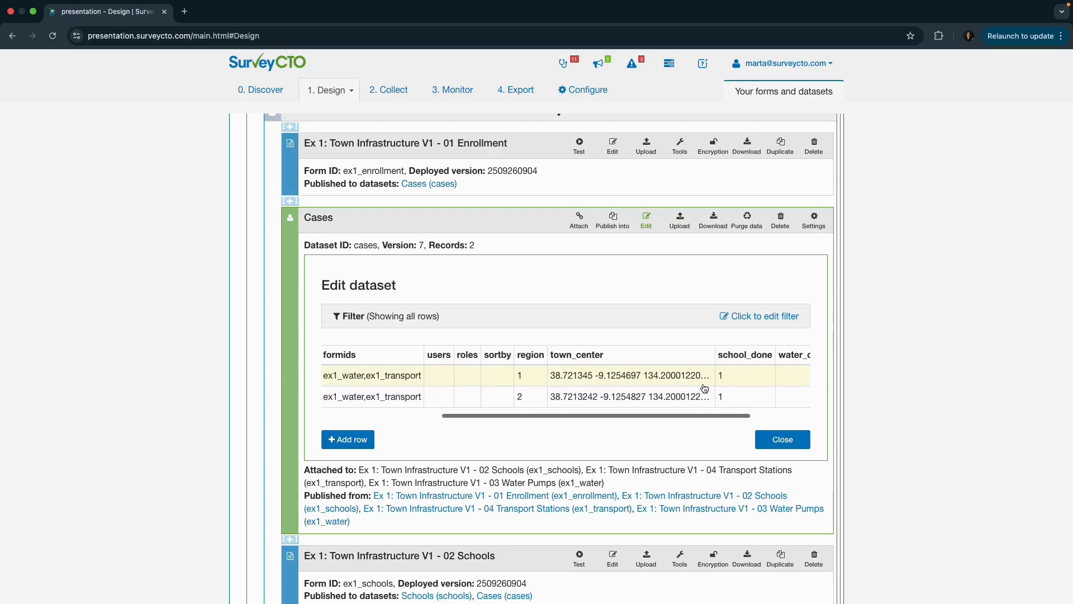
pyautogui.hscroll(3, 704, 388)
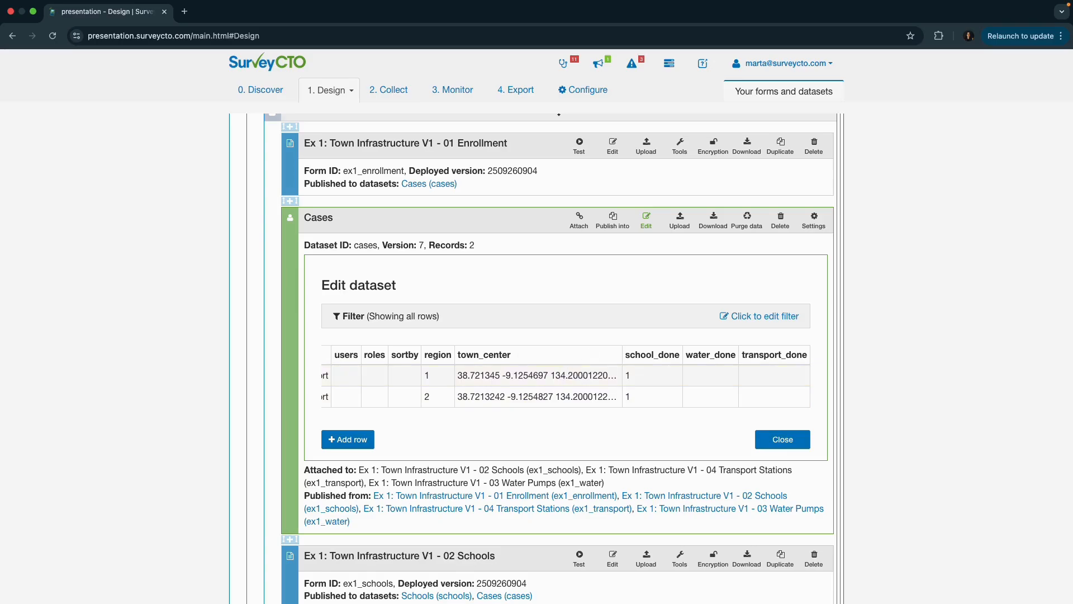
pyautogui.hscroll(-8, 553, 374)
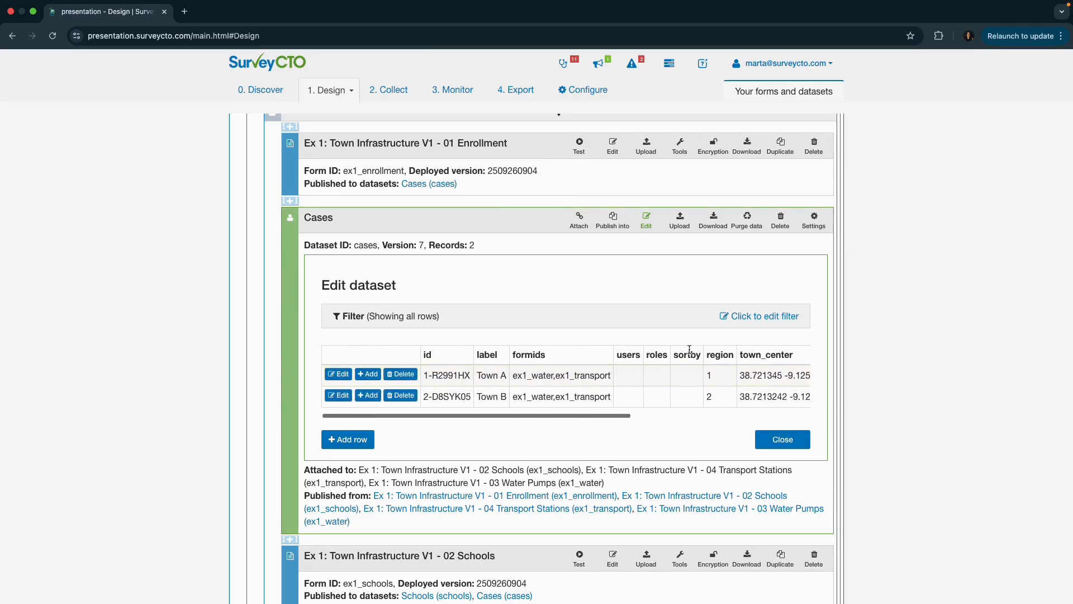